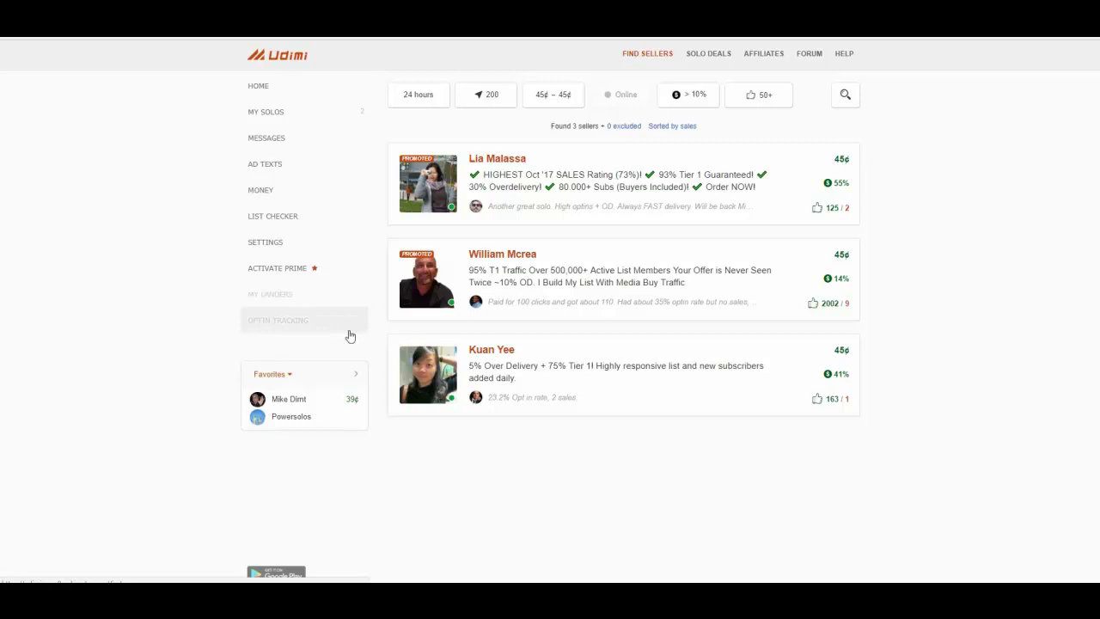
- In Ad Texts, discard a blank new swipe and re-save 'Need a free automated marketing system? Take it!'
click(258, 173)
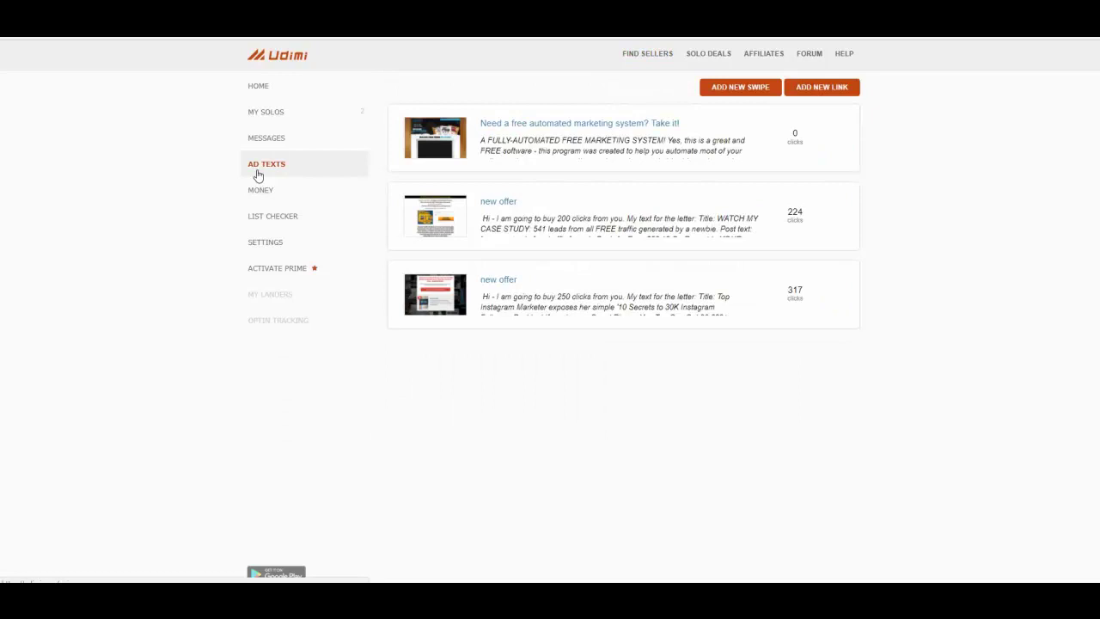
click(744, 91)
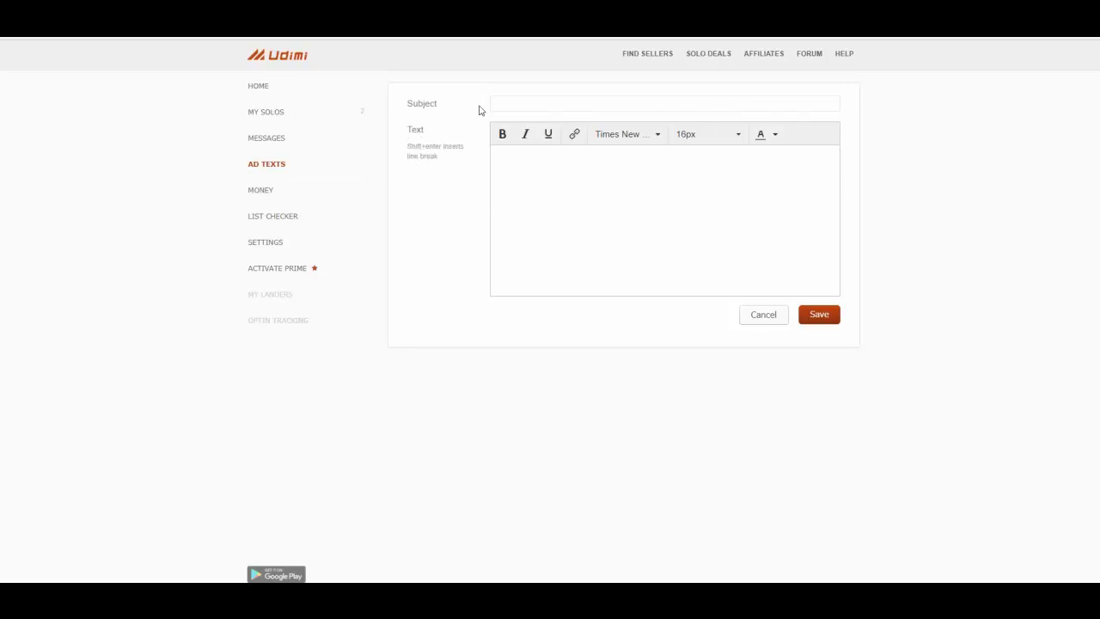
click(273, 167)
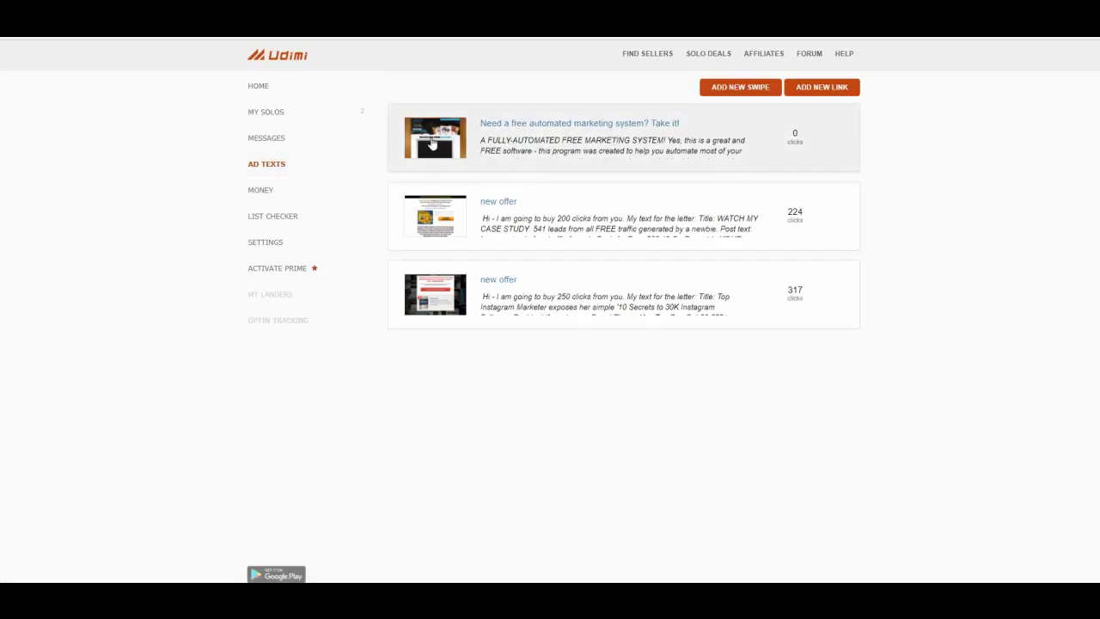
click(550, 148)
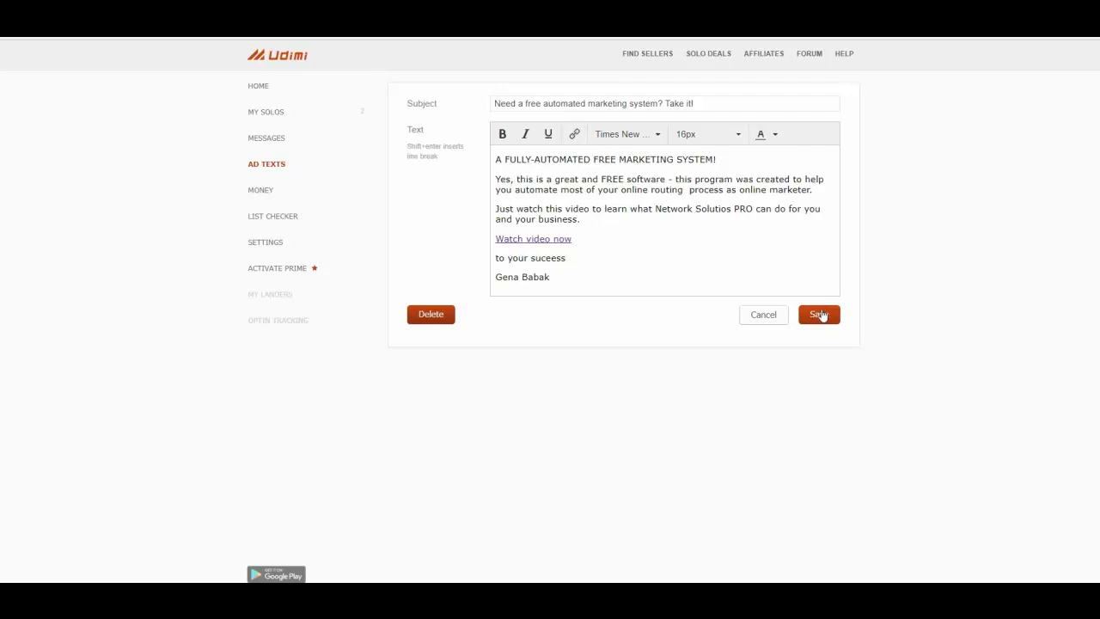
click(820, 314)
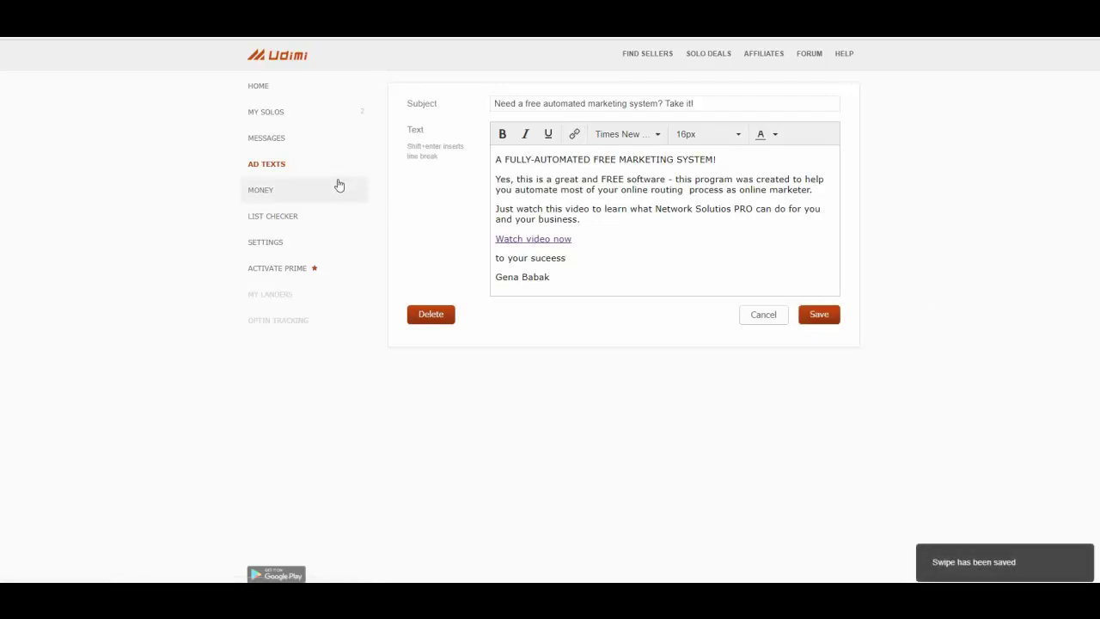
- Return to the seller search and set the price filter to 50¢
click(642, 55)
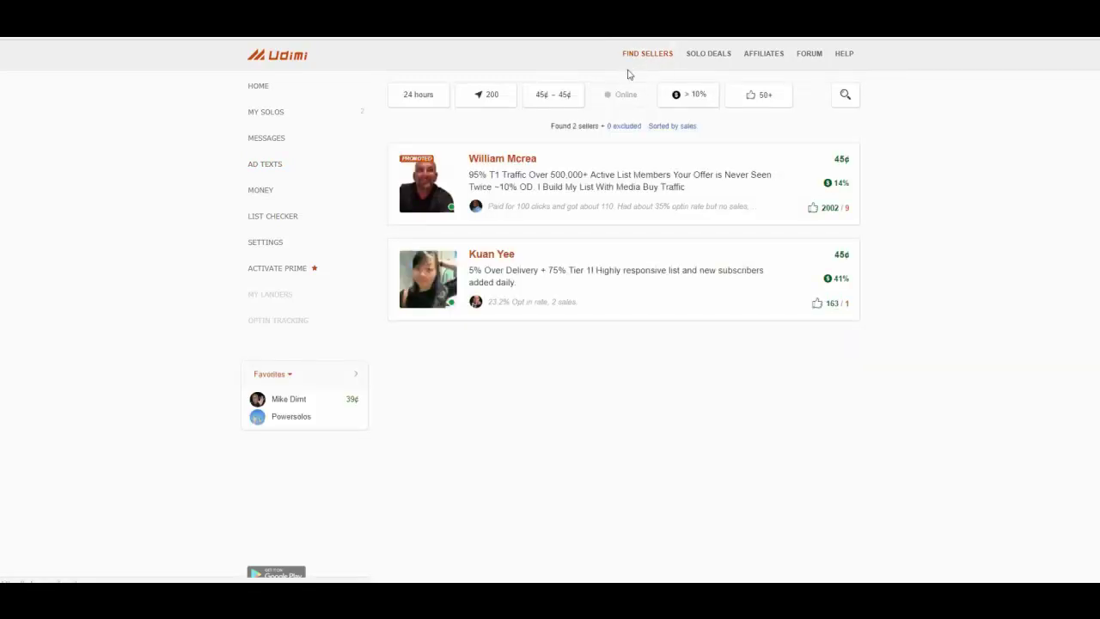
click(551, 99)
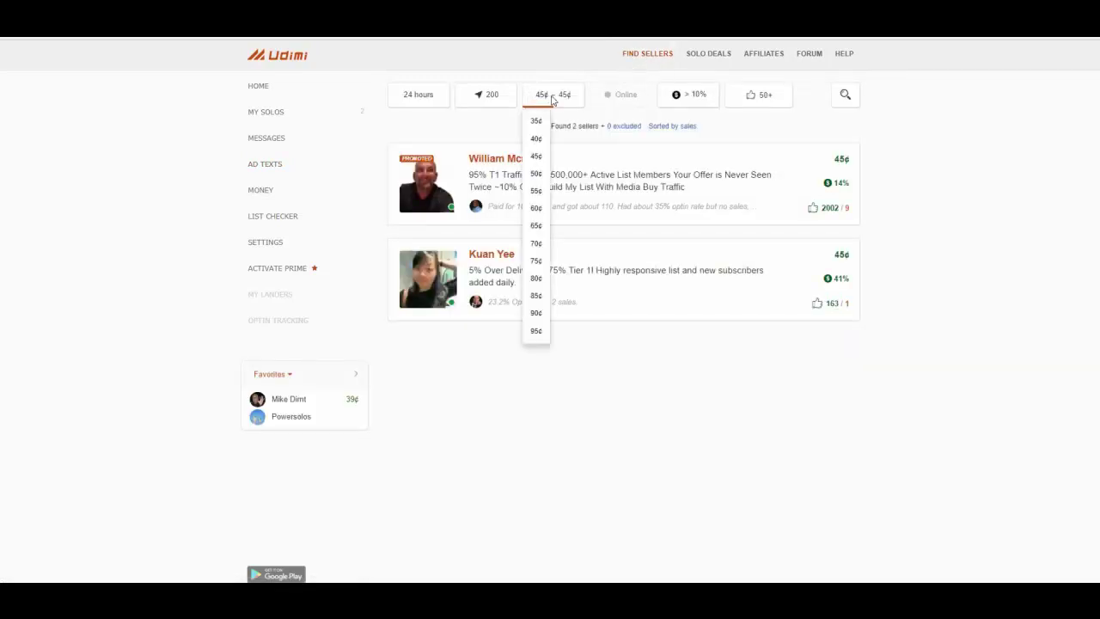
click(537, 174)
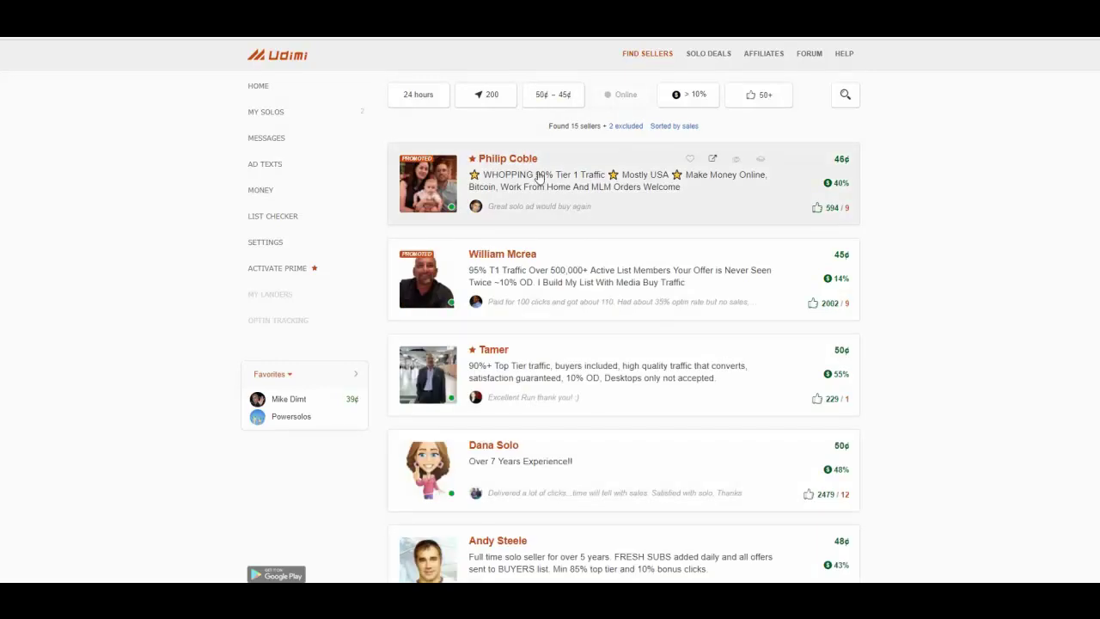
- Raise the sales filter step by step from 10% to over 50%, leaving one seller
click(686, 96)
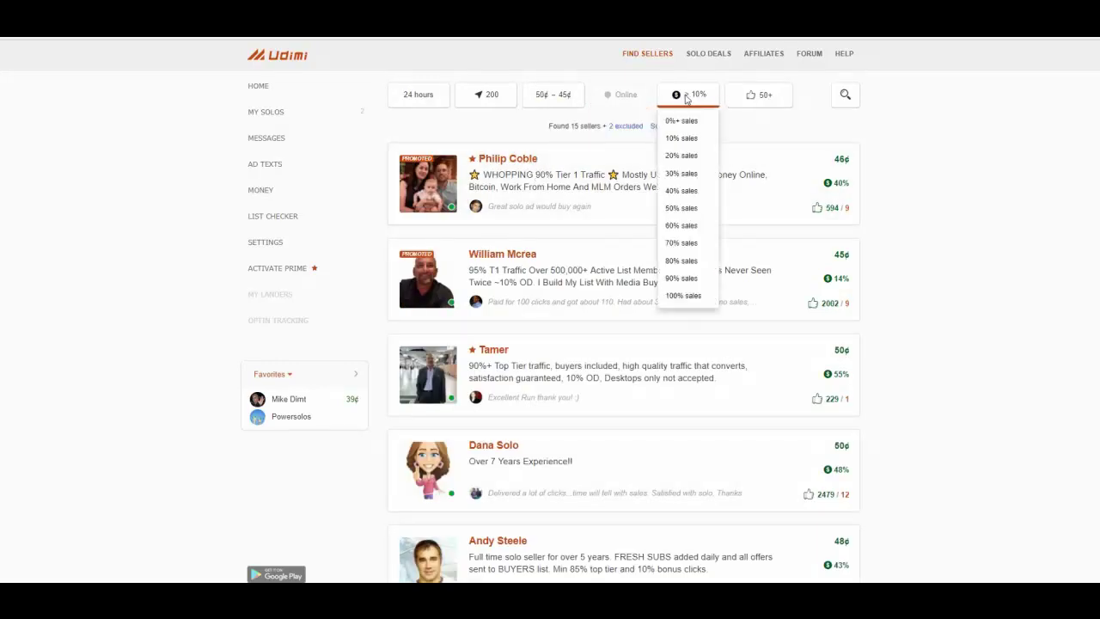
click(692, 138)
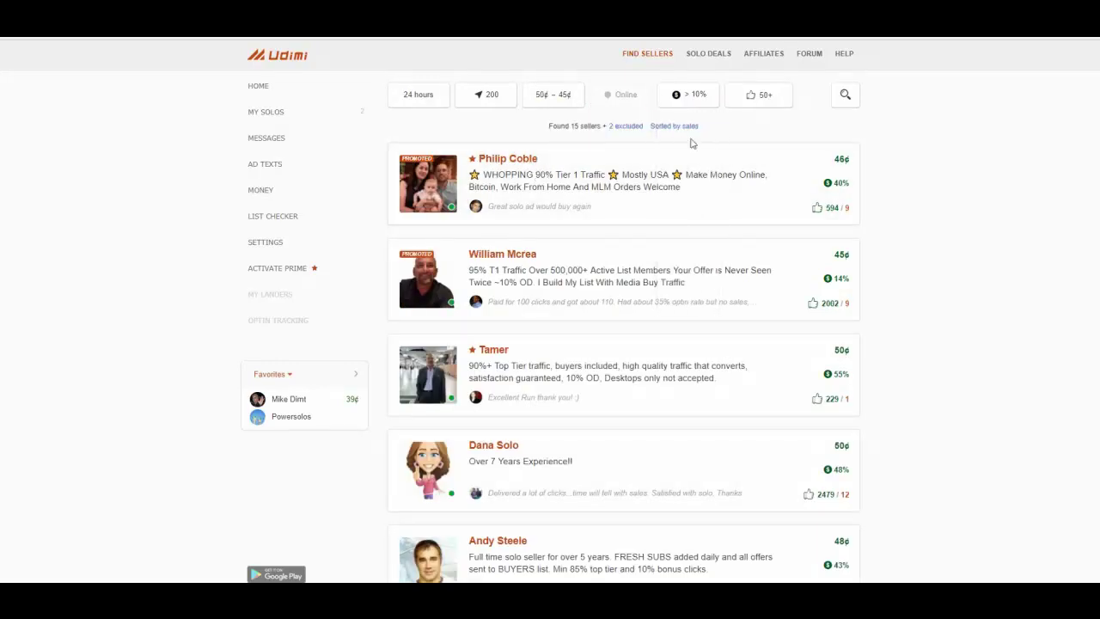
click(695, 100)
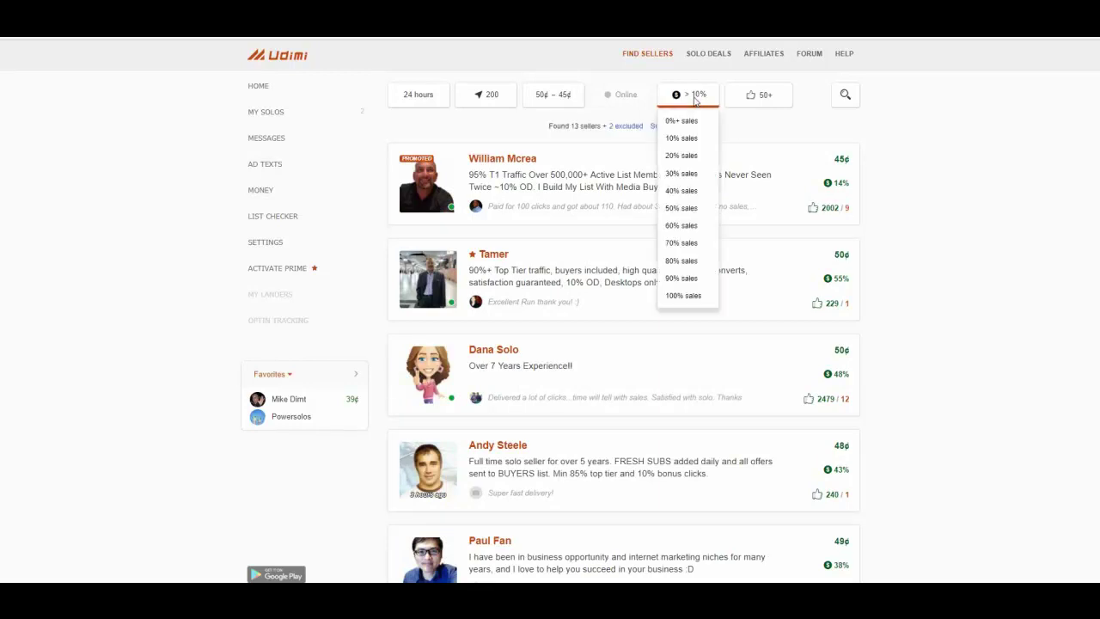
click(682, 156)
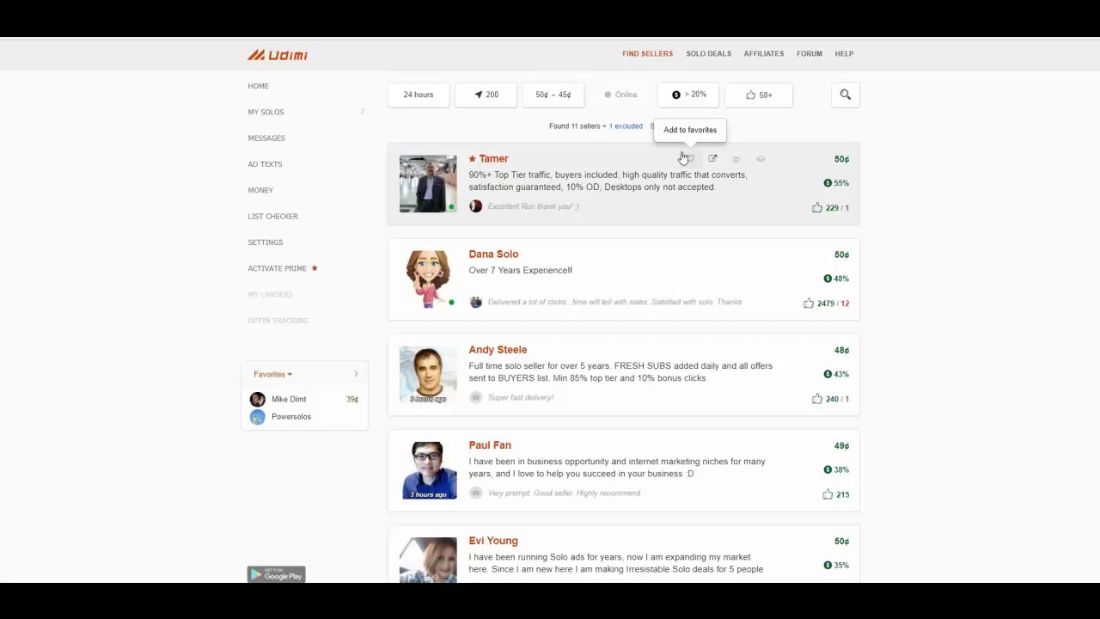
scroll(949, 283, down, 3)
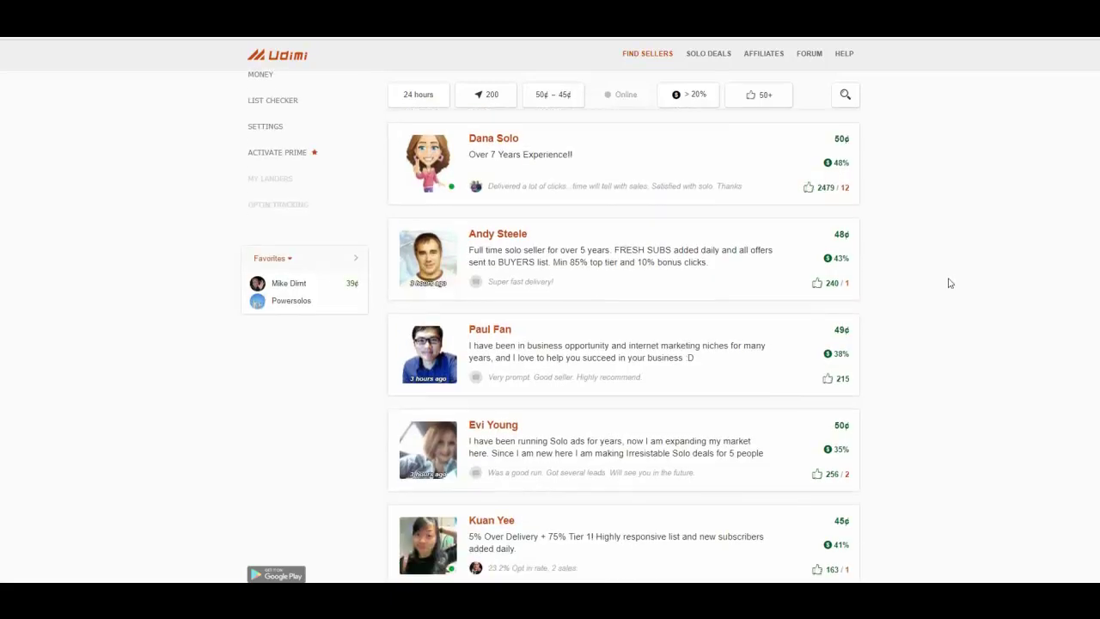
scroll(945, 267, up, 2)
click(696, 99)
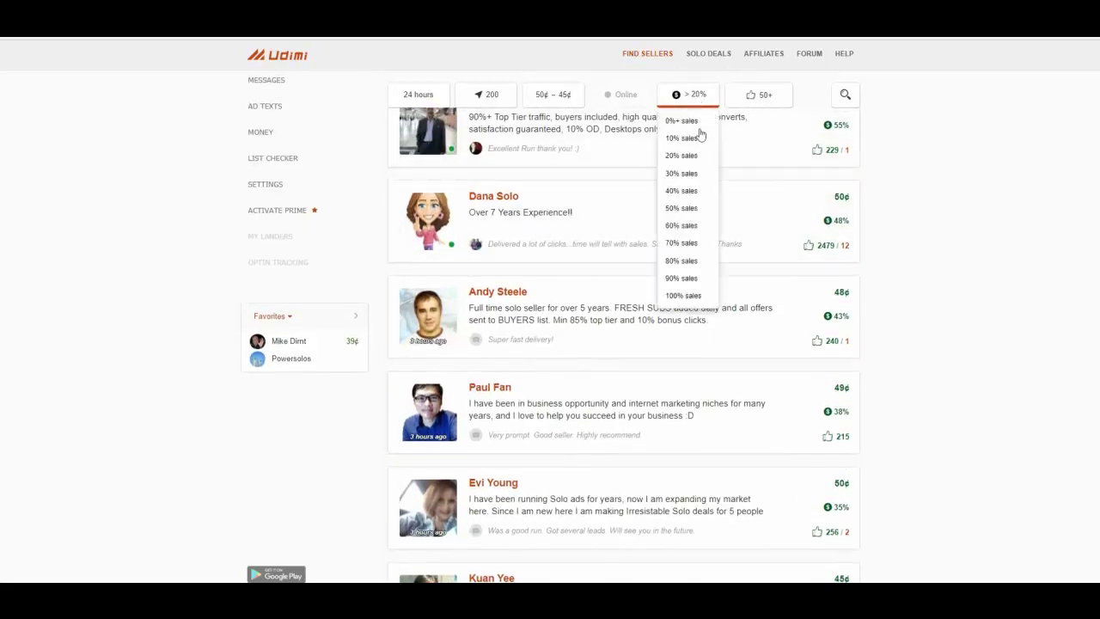
click(683, 175)
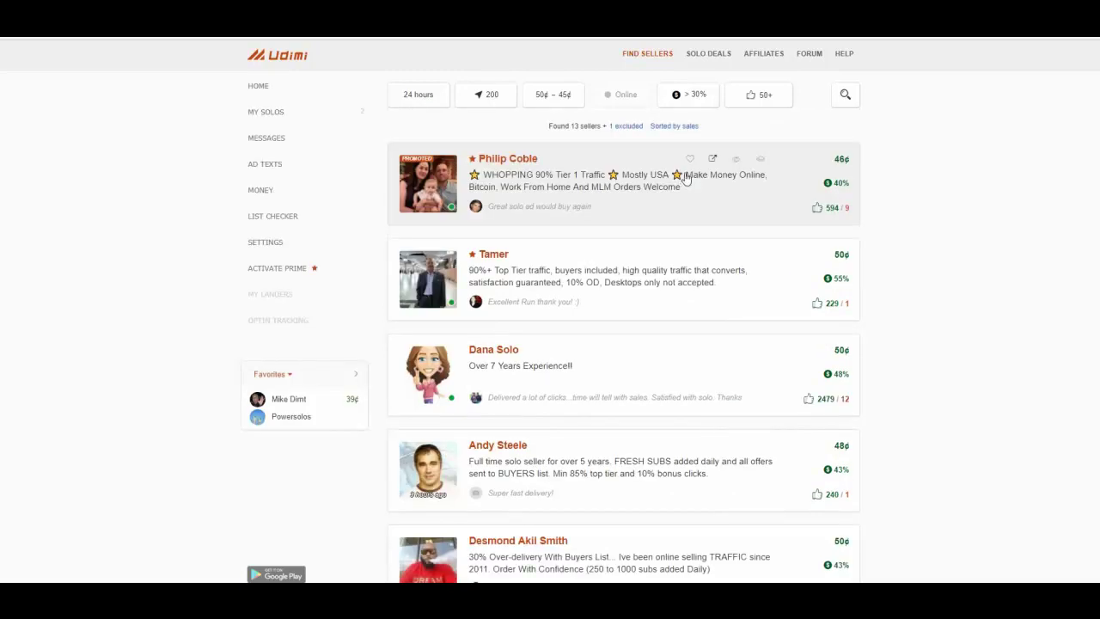
click(698, 99)
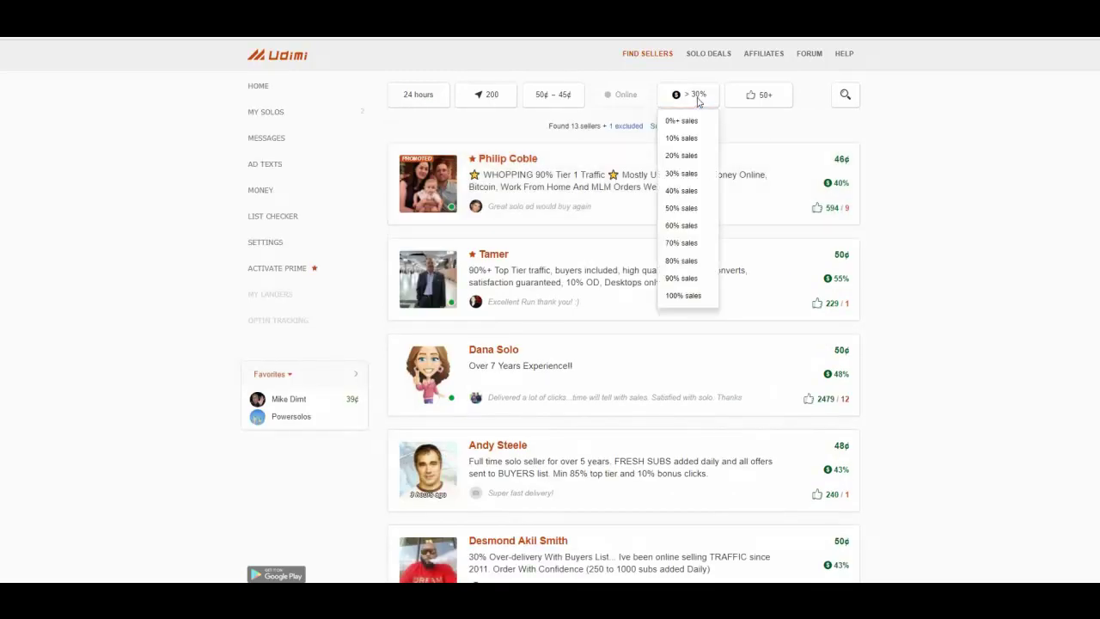
click(683, 209)
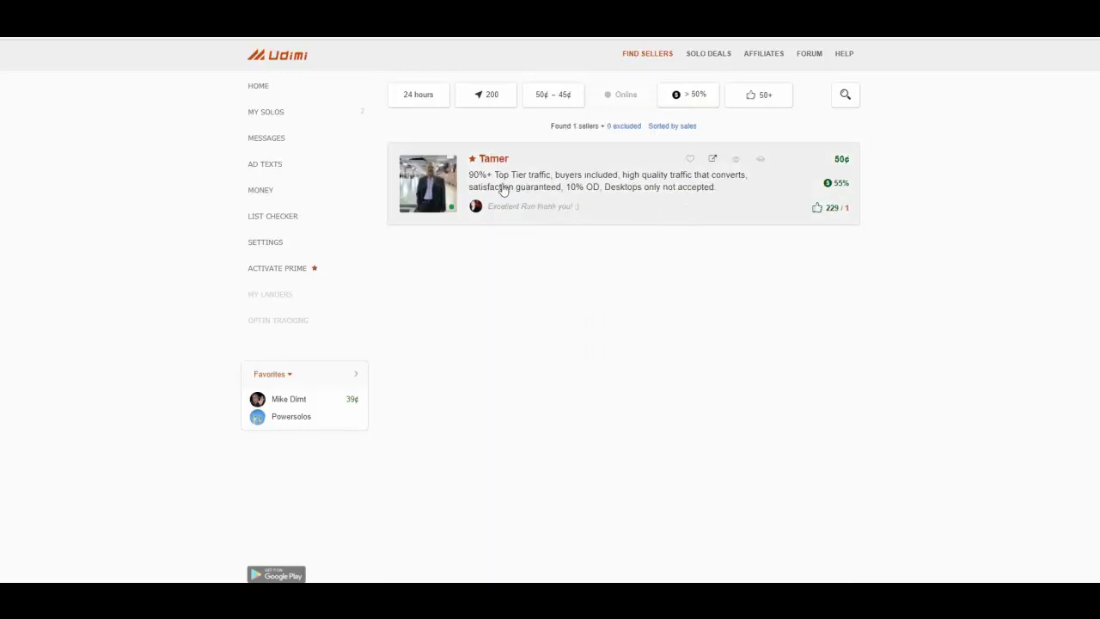
- Open the remaining seller's profile and select the saved free automated marketing system ad text
click(572, 187)
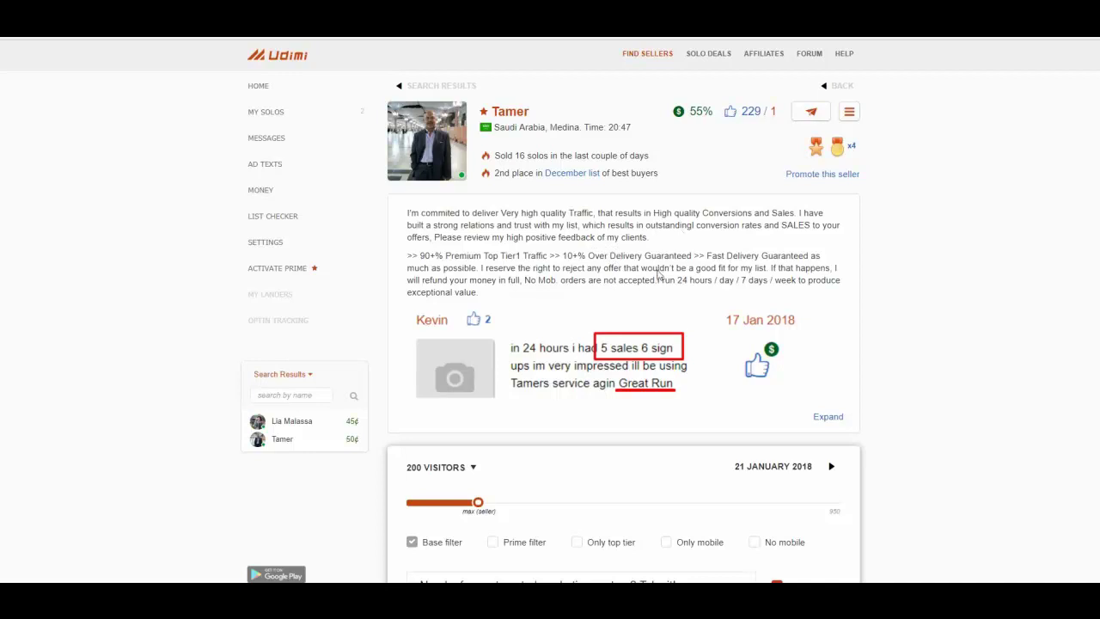
scroll(621, 264, down, 2)
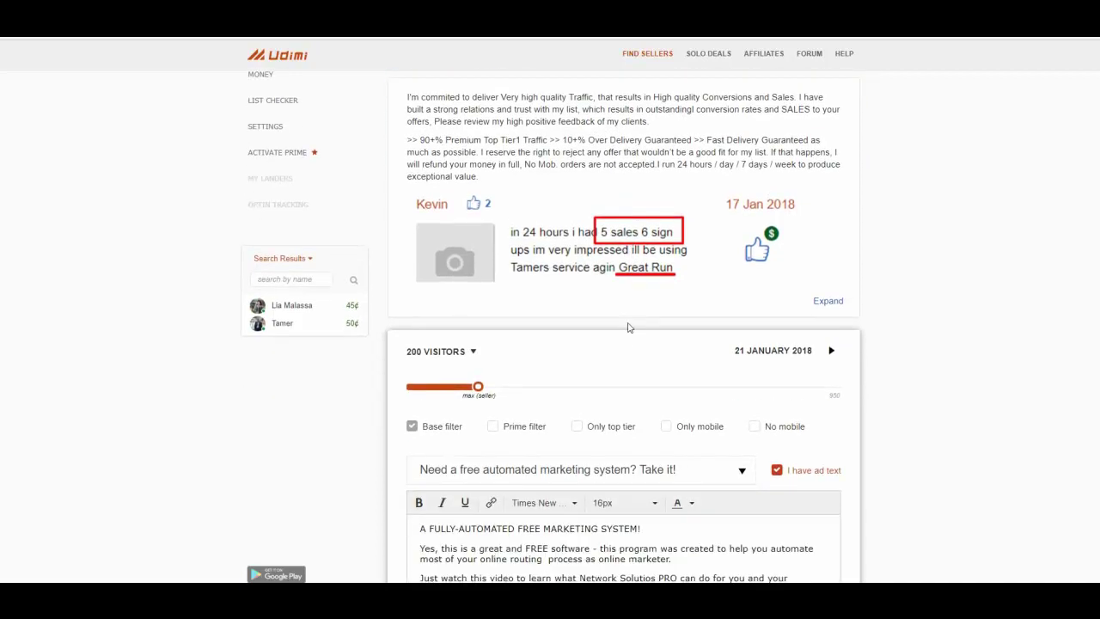
scroll(627, 327, down, 1)
drag(478, 329, 442, 332)
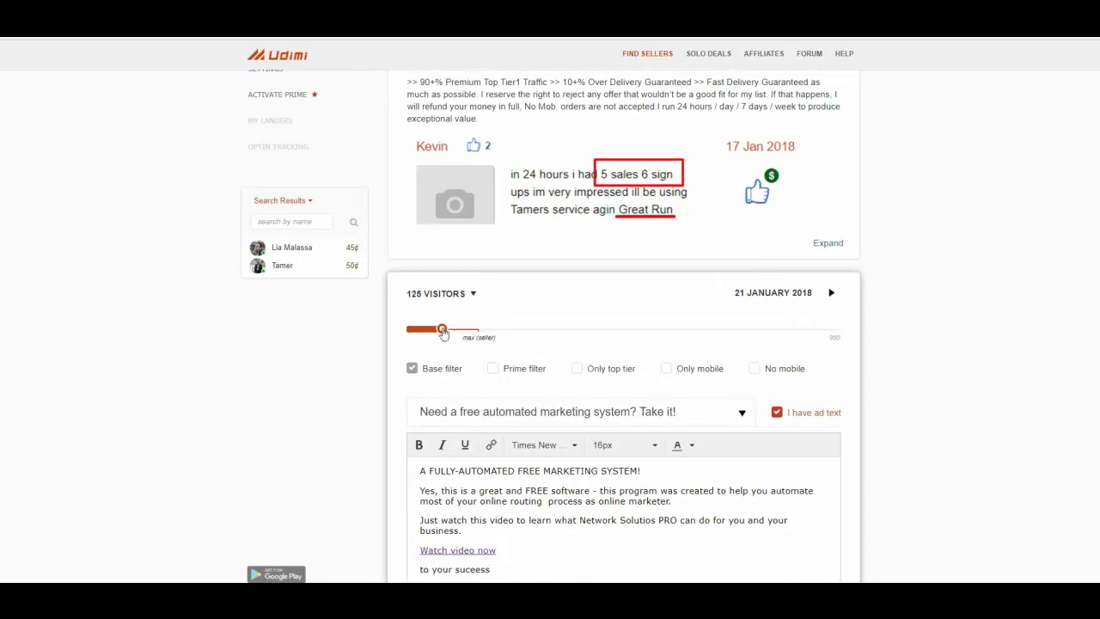
scroll(677, 291, down, 5)
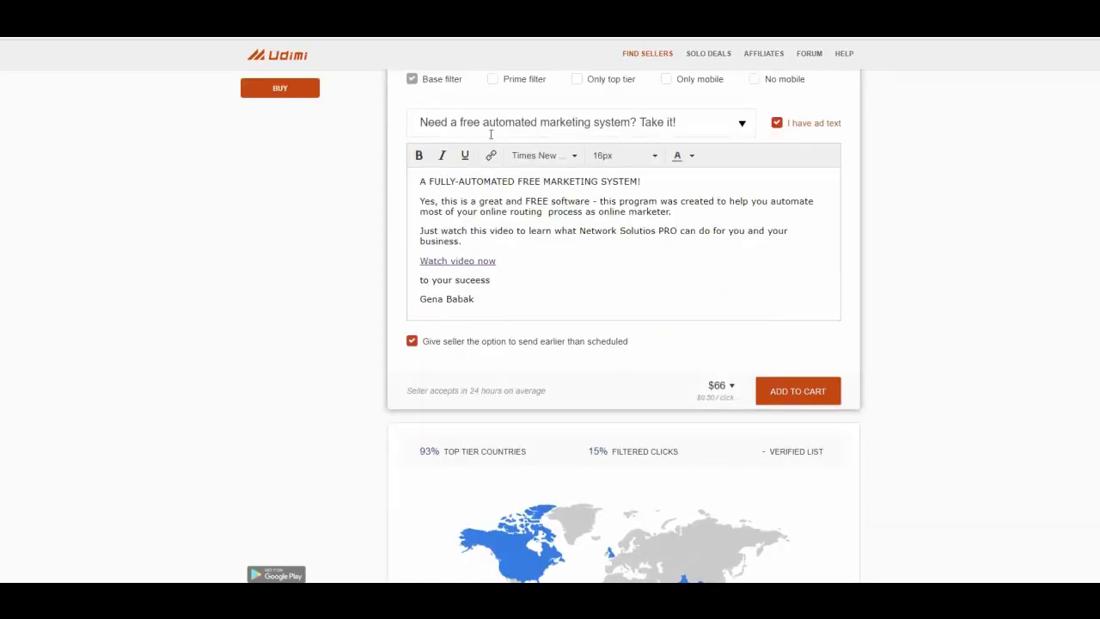
scroll(490, 135, up, 1)
click(731, 189)
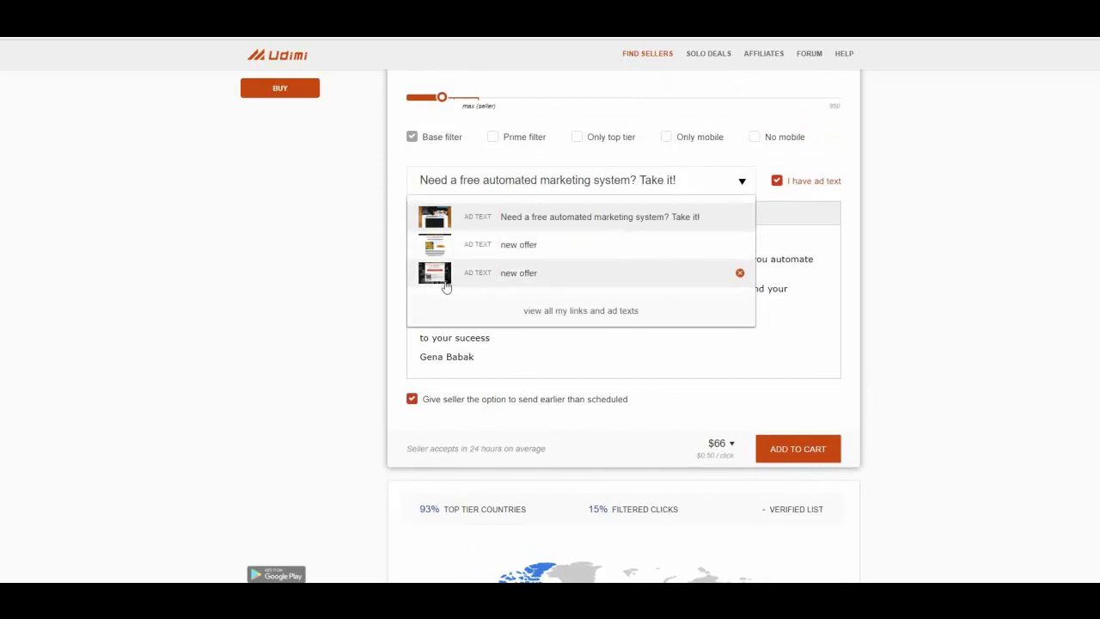
click(521, 219)
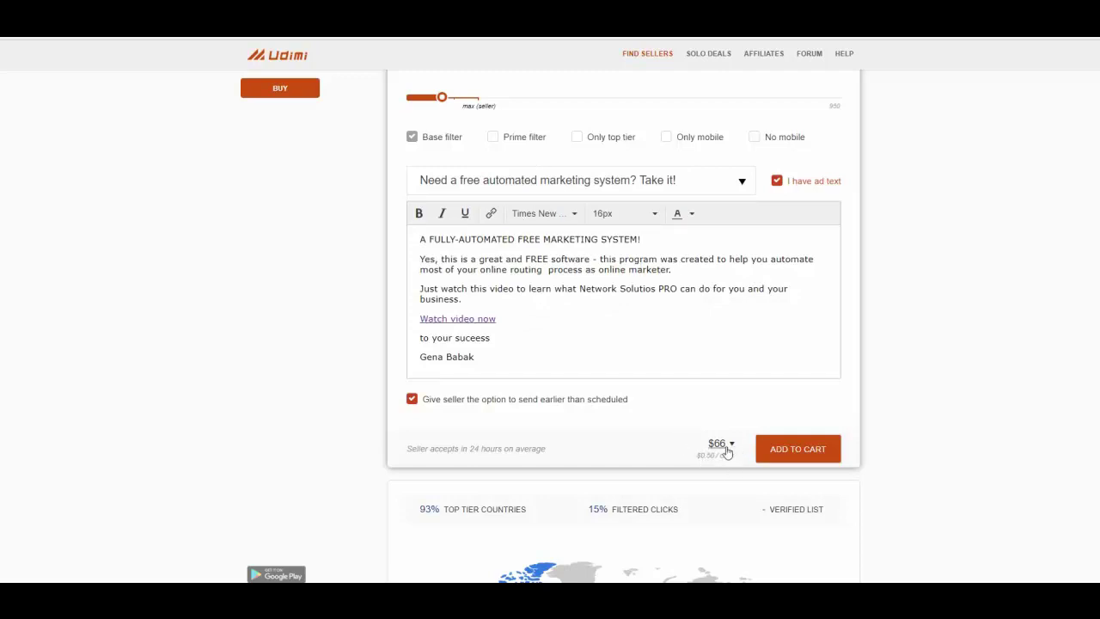
- Slide the visitor count from 125 down to 100 so the order costs $53
scroll(619, 412, down, 1)
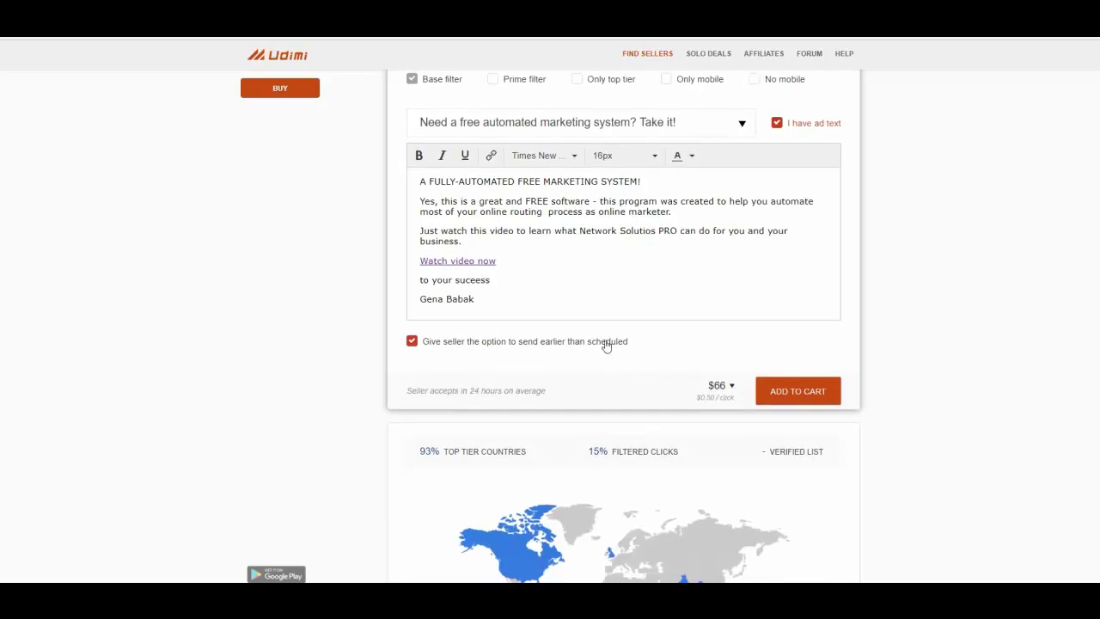
scroll(653, 294, up, 2)
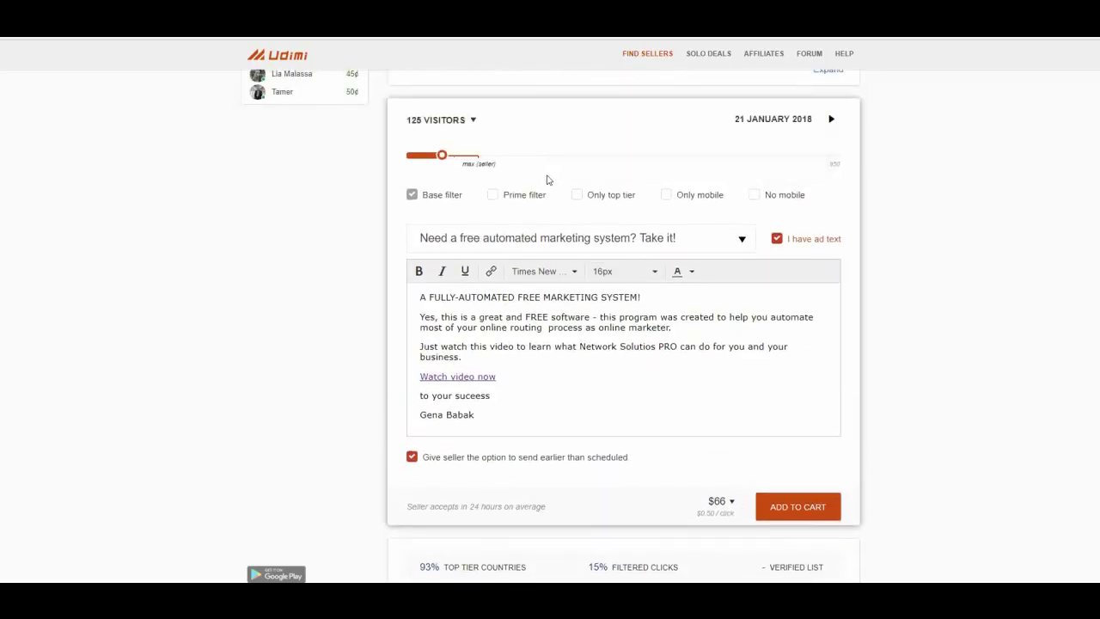
mouse_move(446, 170)
drag(441, 159, 434, 161)
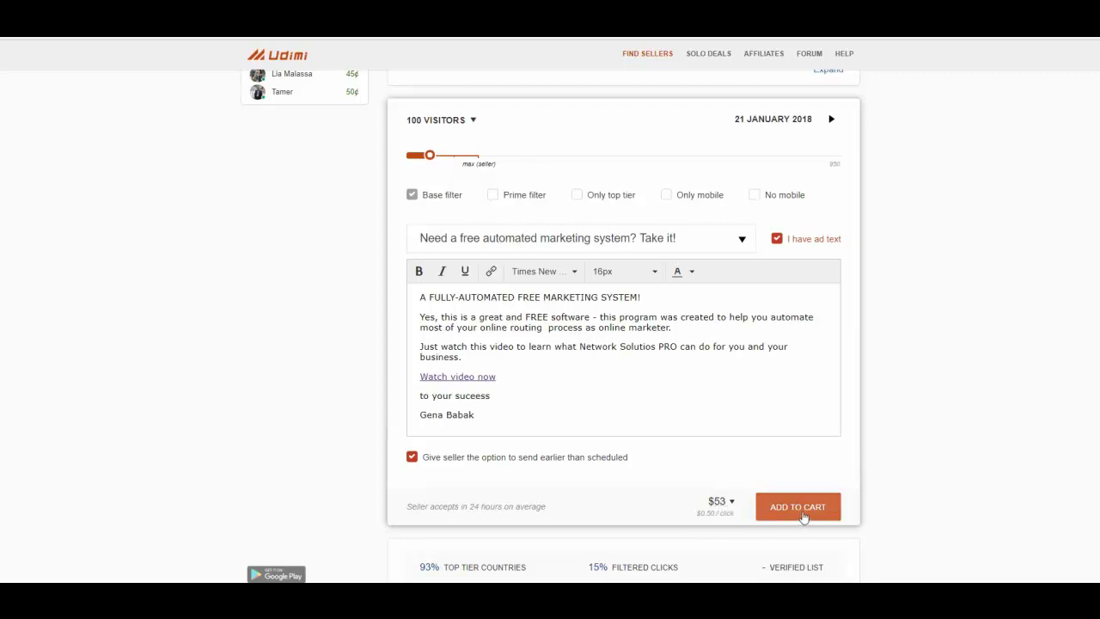
scroll(982, 207, up, 2)
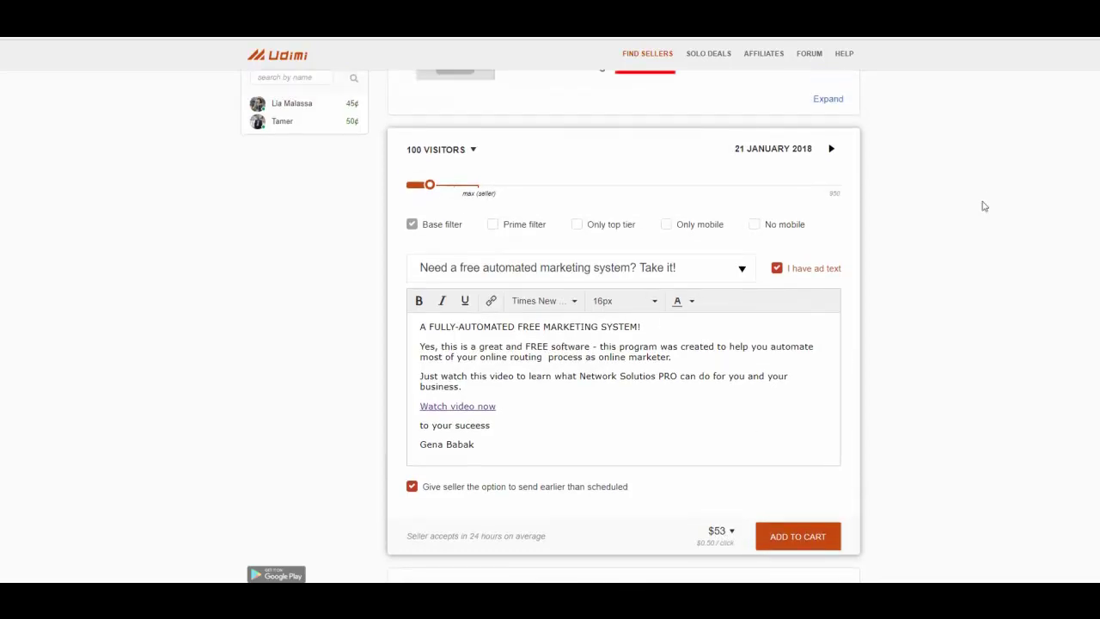
scroll(909, 166, down, 1)
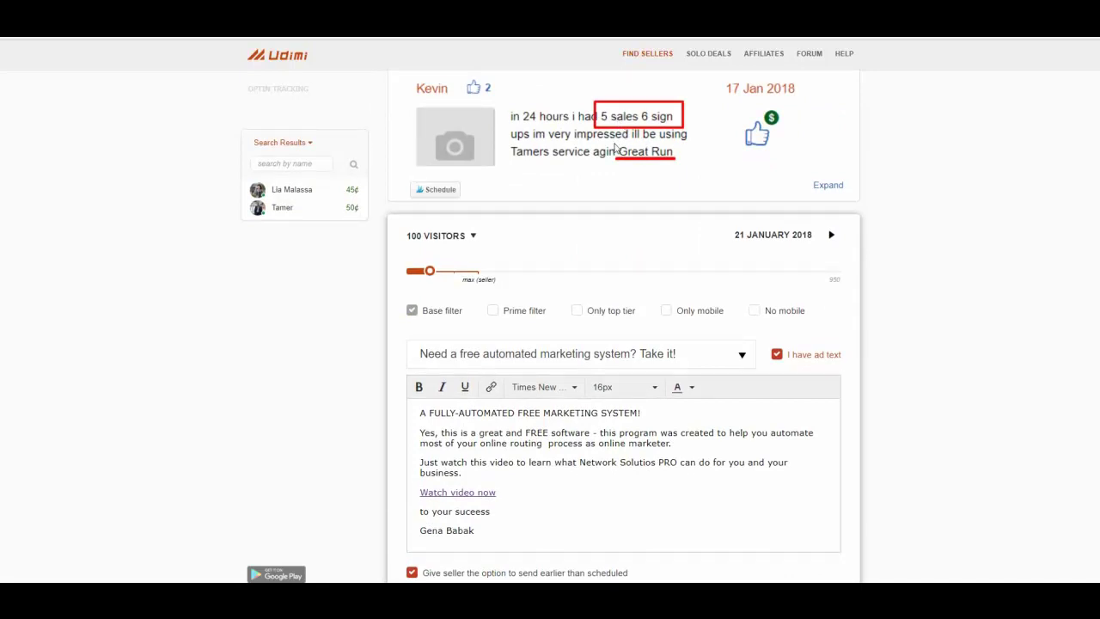
scroll(670, 290, down, 3)
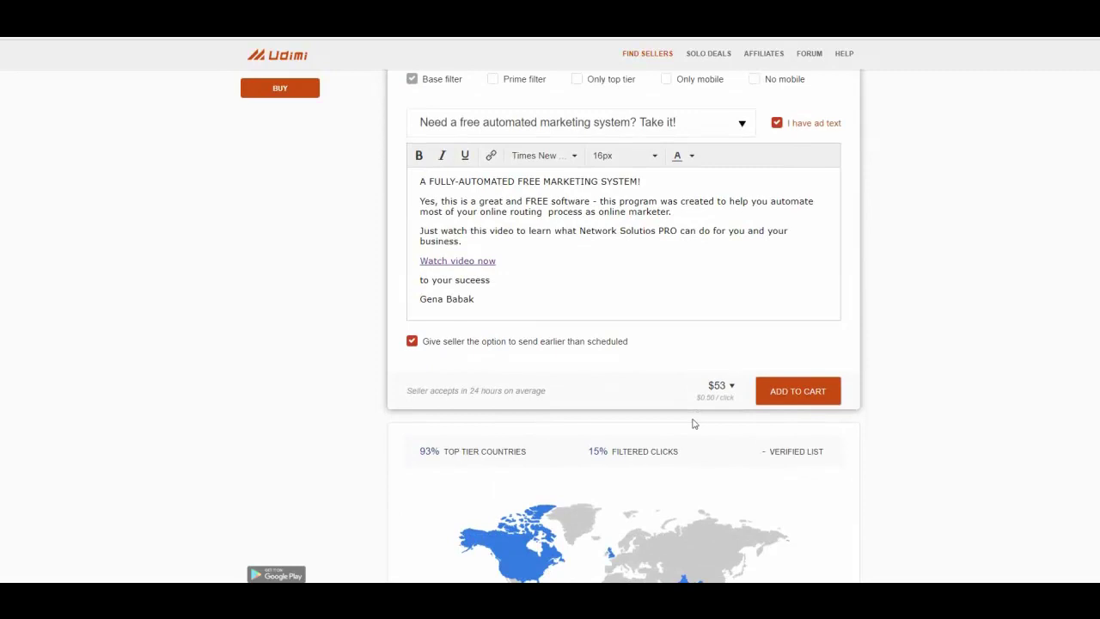
- Add the 100-visitor, $53.00 solo ad order to the cart
click(812, 392)
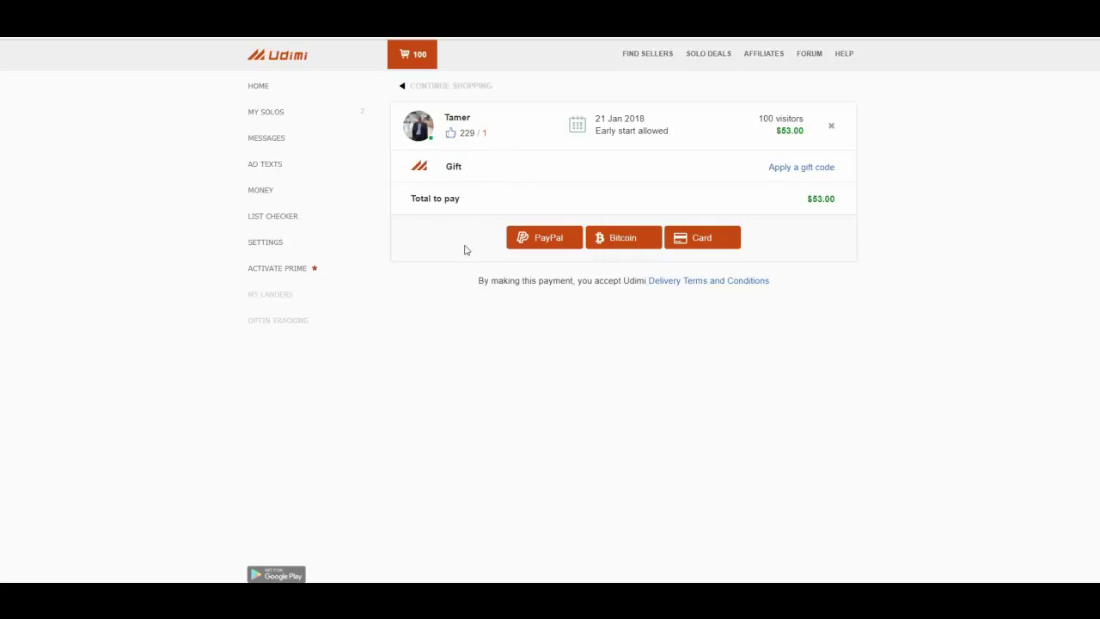
- Back in the seller search, filter for sellers offering 100 visitors at 50¢
click(643, 54)
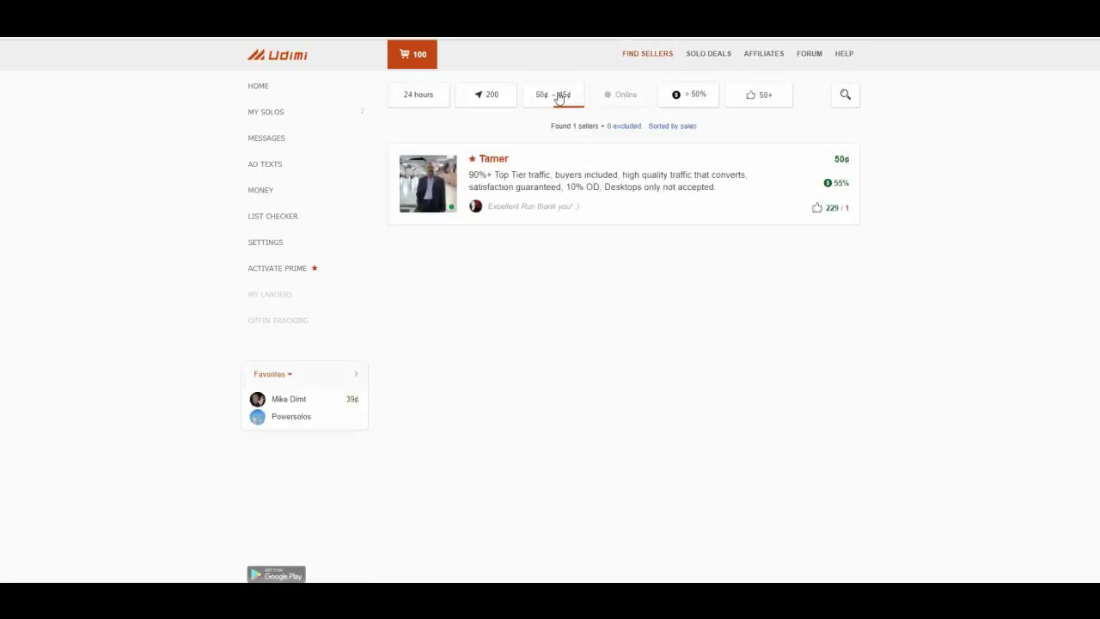
click(496, 97)
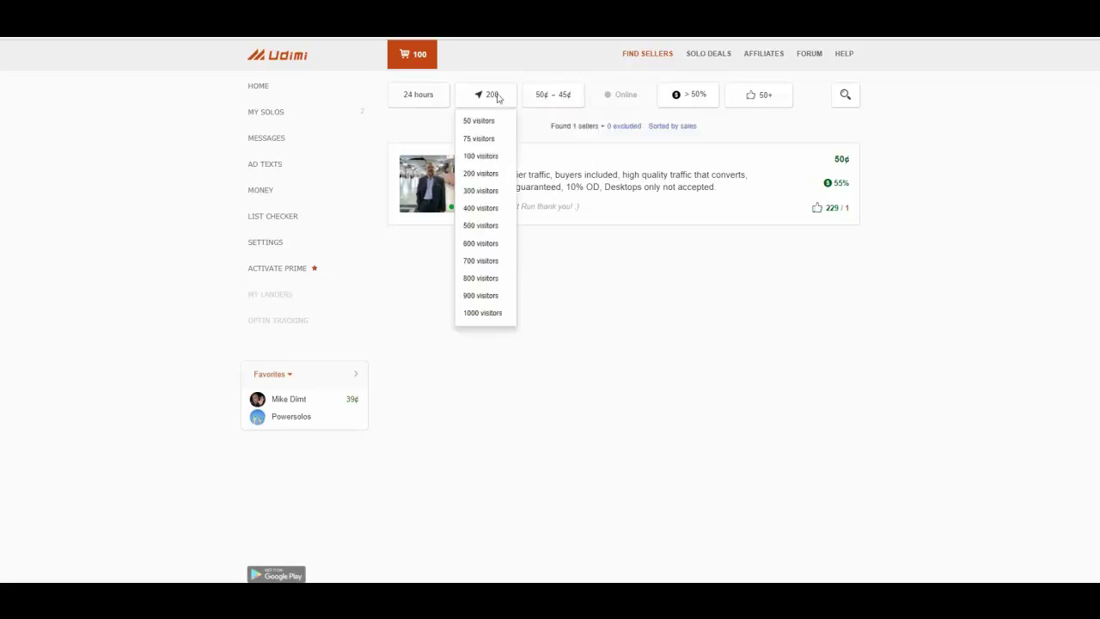
click(483, 157)
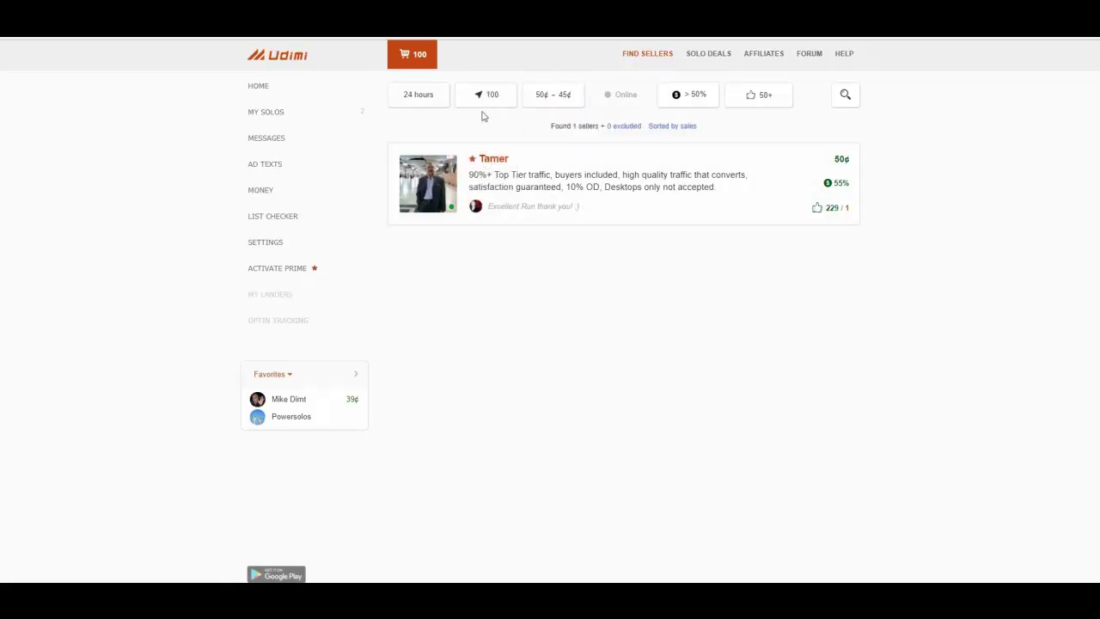
click(547, 101)
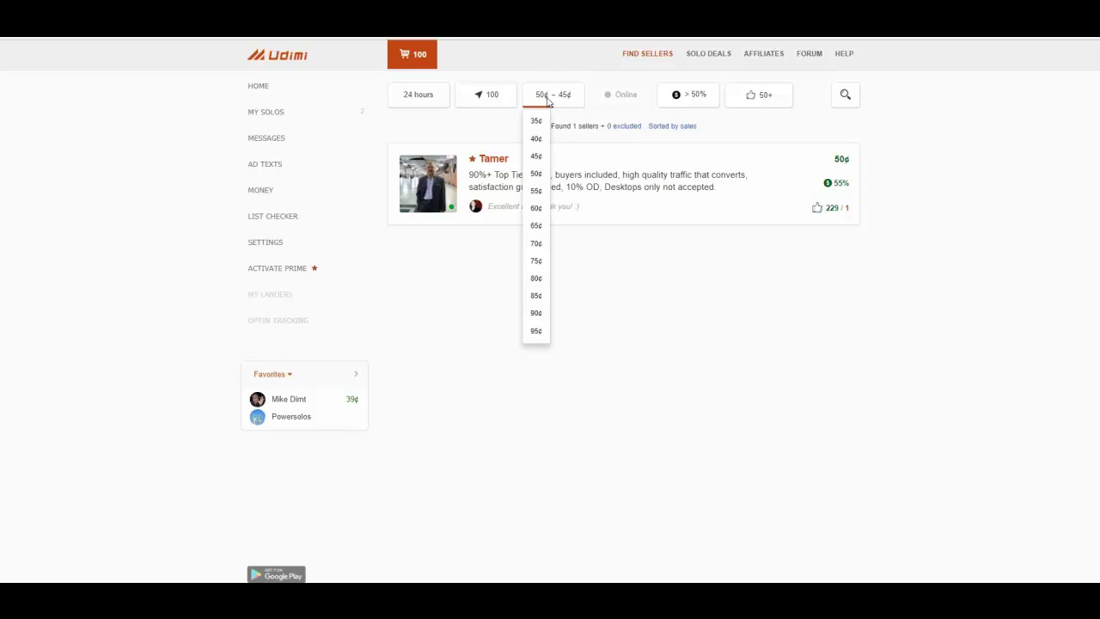
click(535, 175)
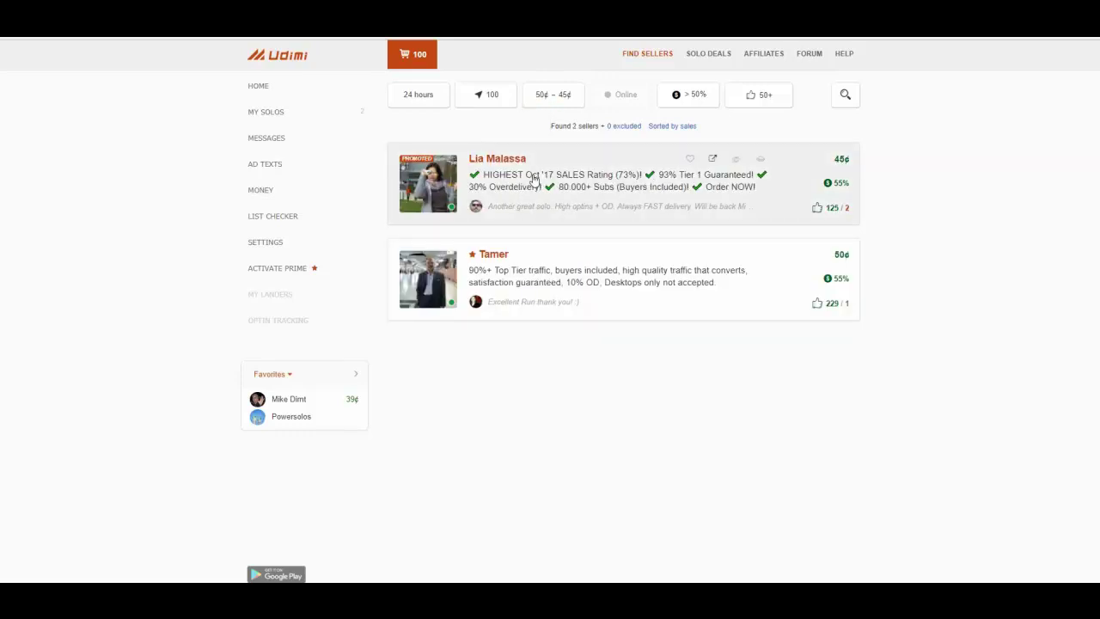
- Require 50+ ratings and over 40% sales, showing six sellers priced 45¢–50¢
click(756, 96)
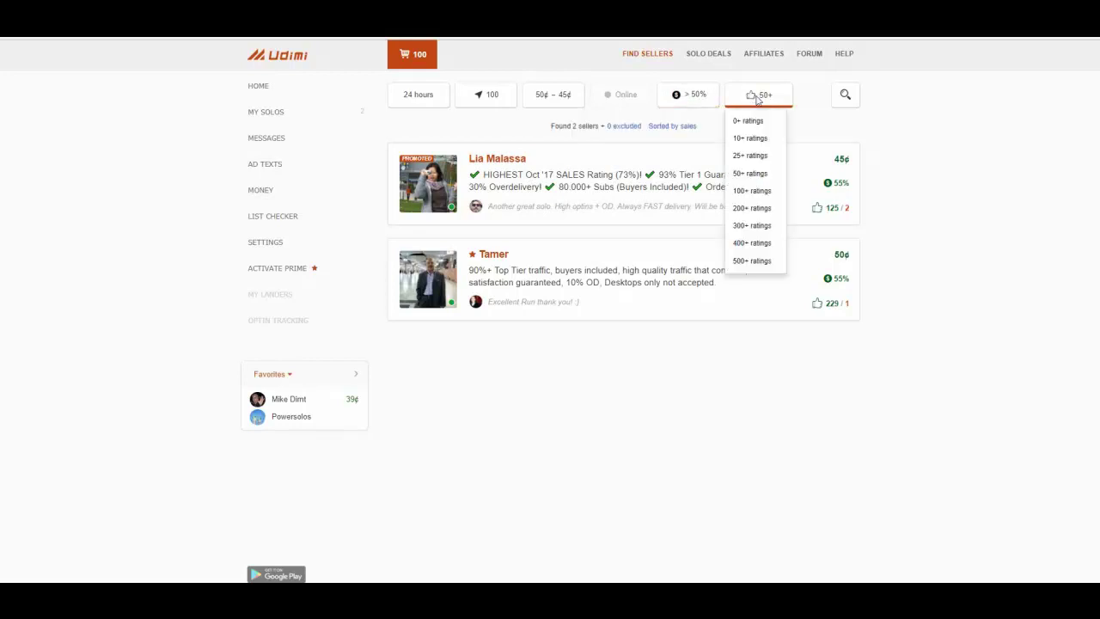
click(760, 176)
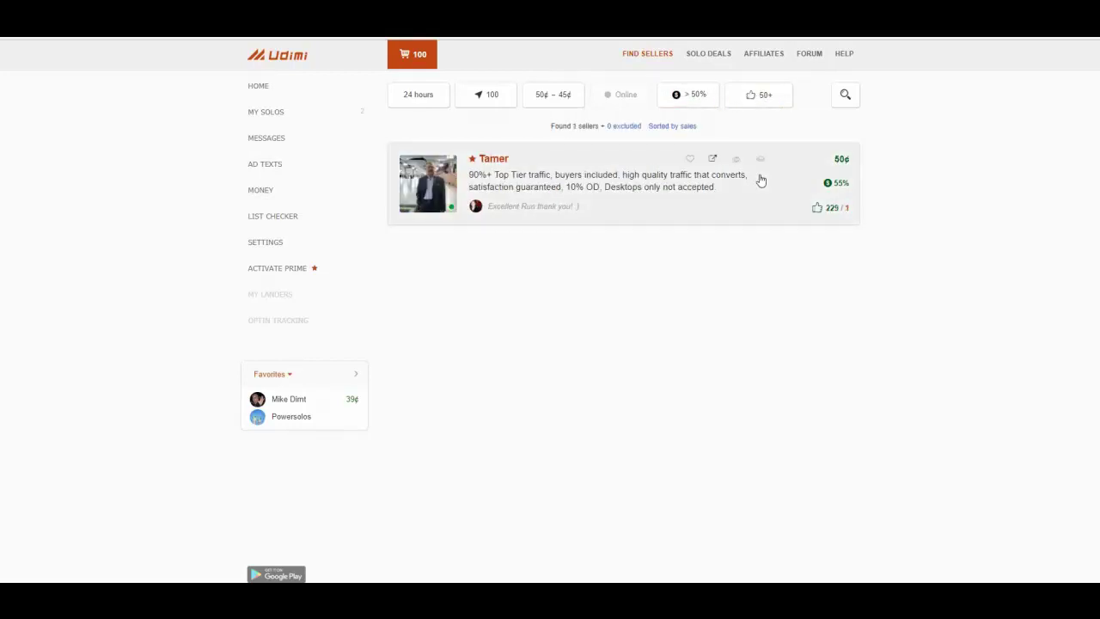
click(693, 101)
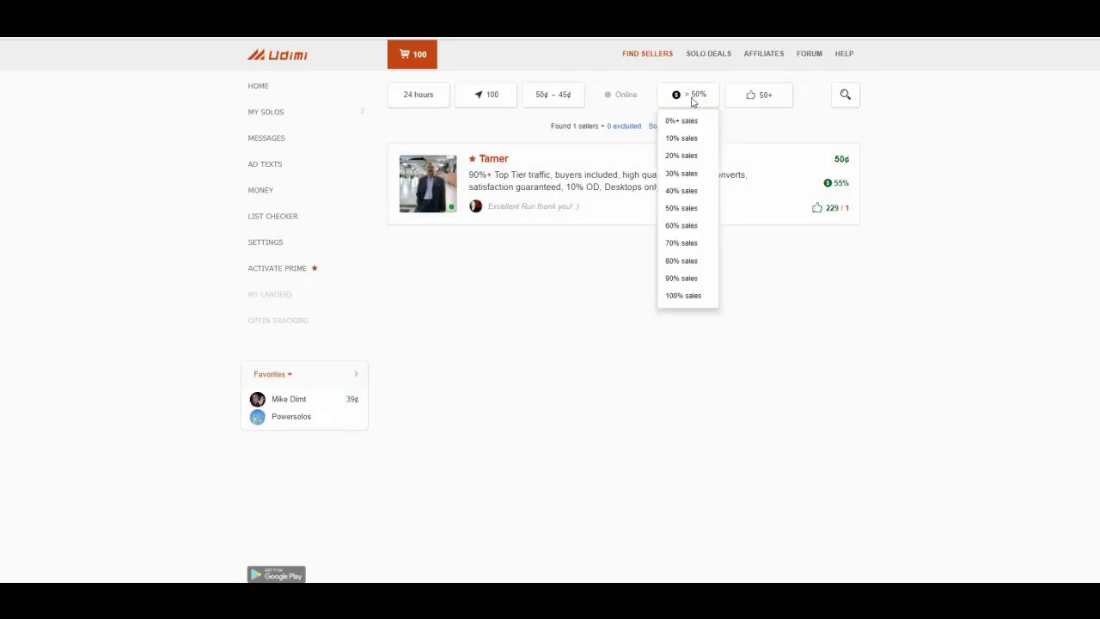
click(680, 191)
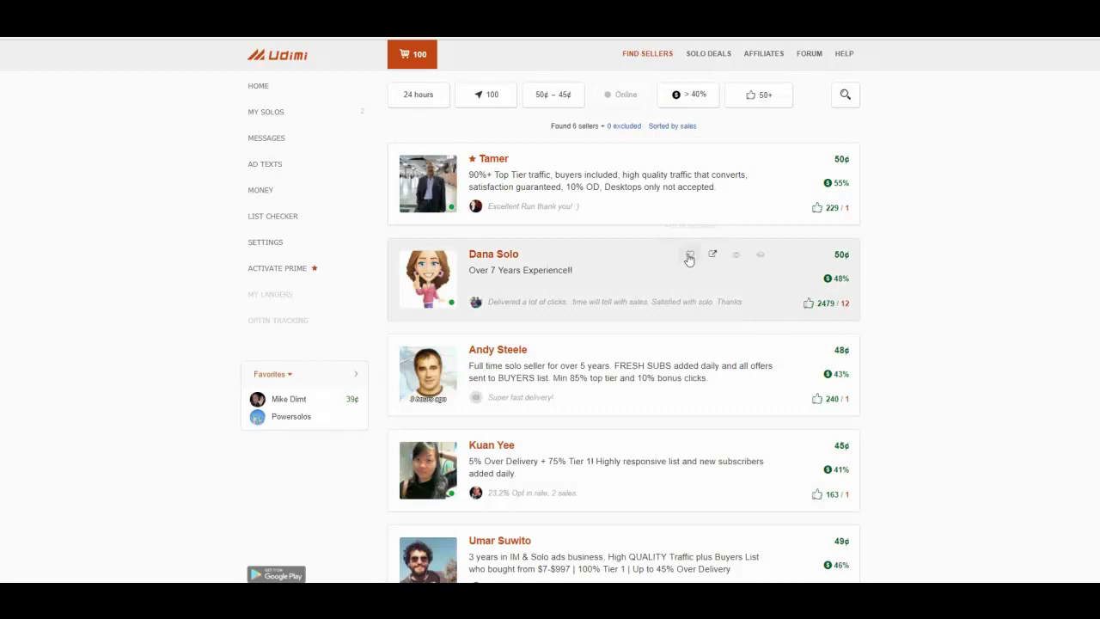
scroll(685, 405, down, 3)
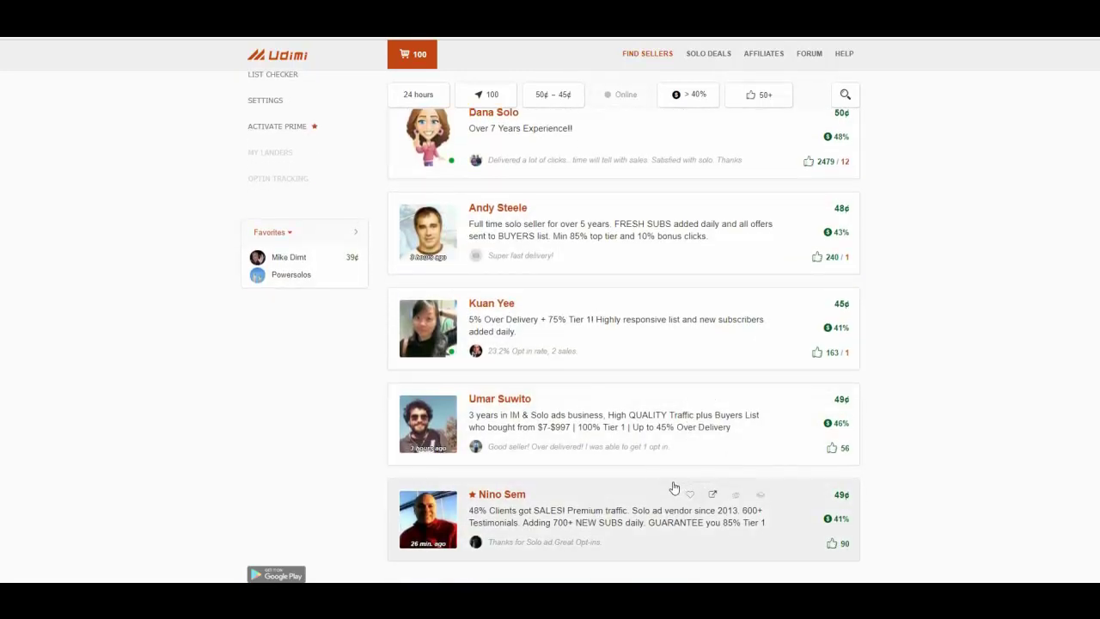
scroll(670, 477, up, 3)
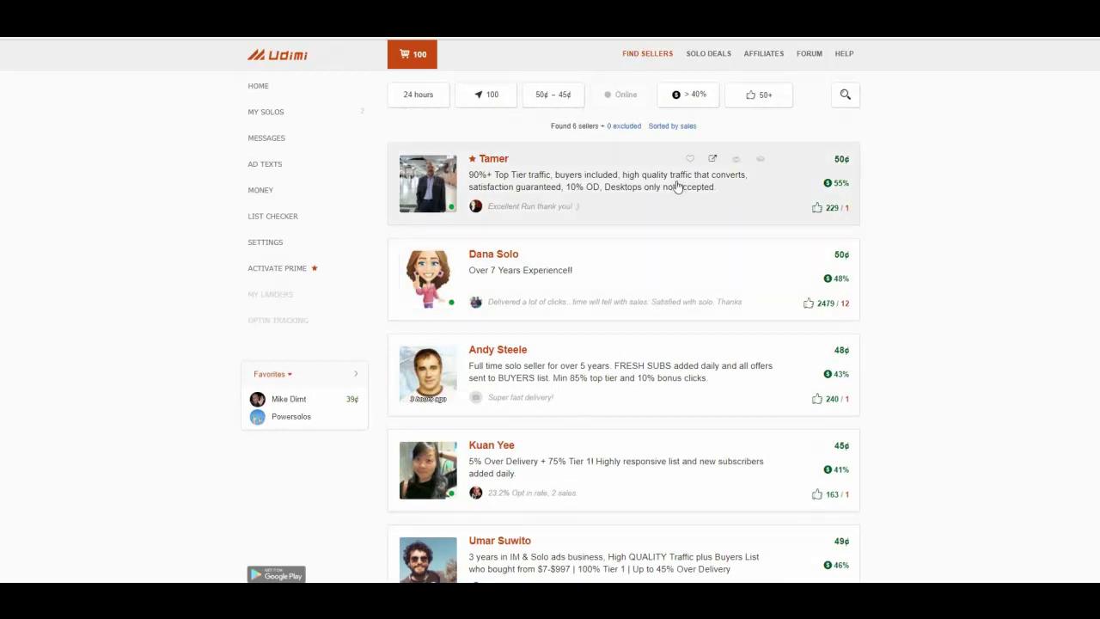
scroll(678, 182, down, 1)
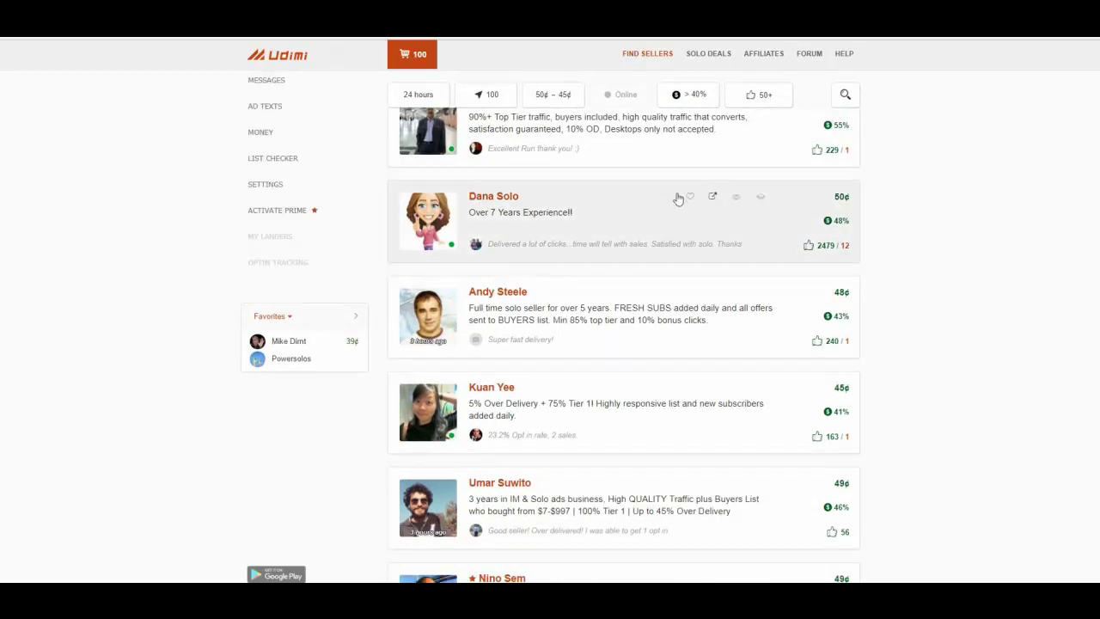